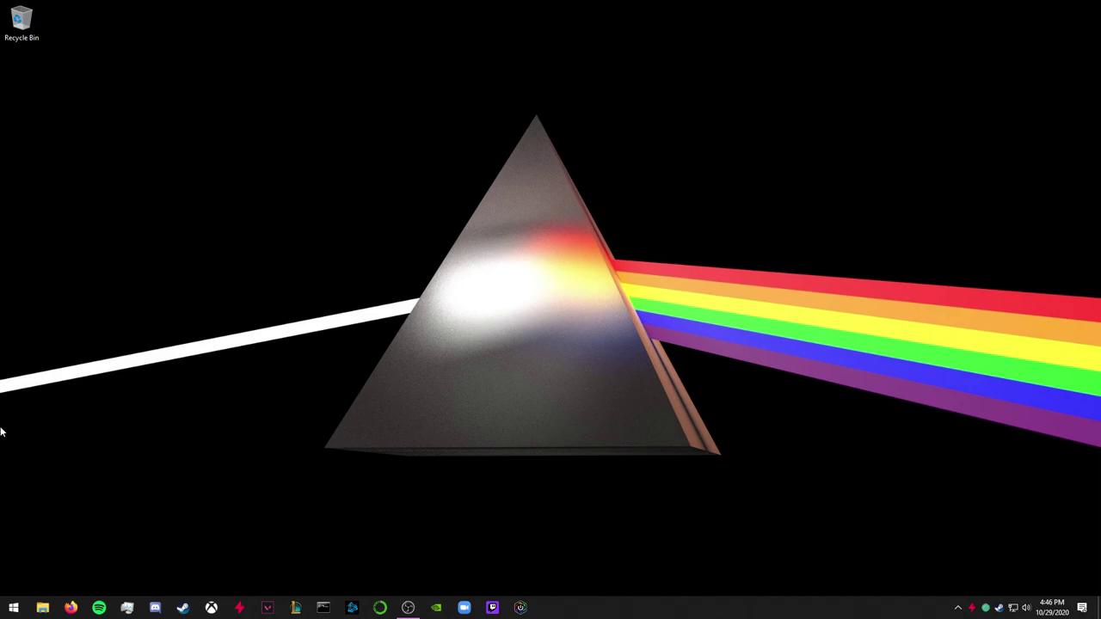
# - Switch to Firefox and look up anaconda to reach the Anaconda website
pyautogui.click(70, 607)
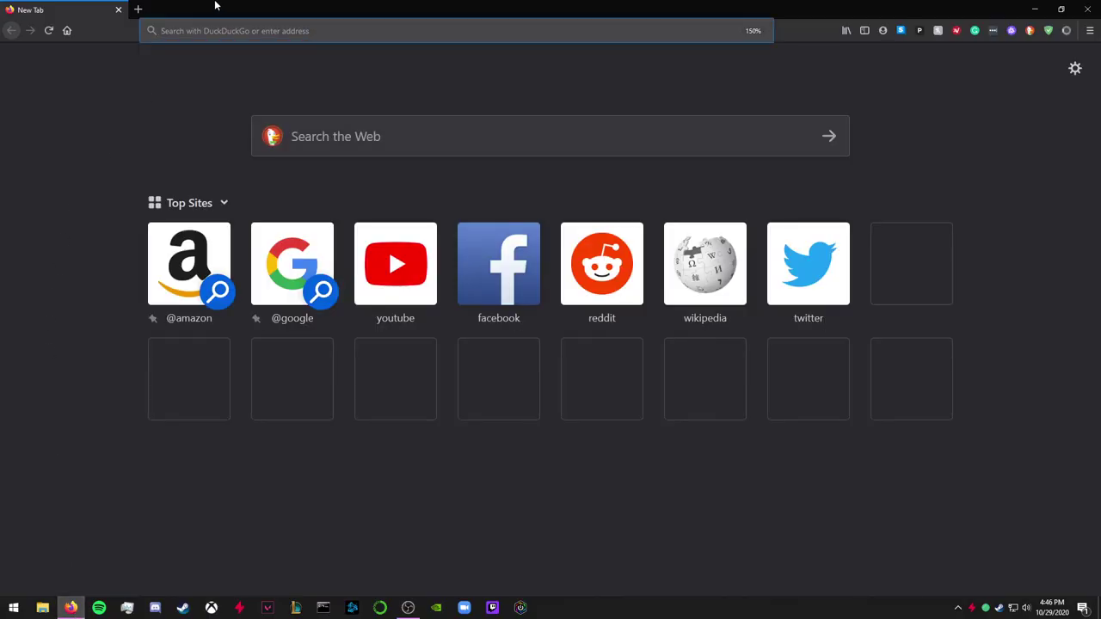
pyautogui.write('amacp')
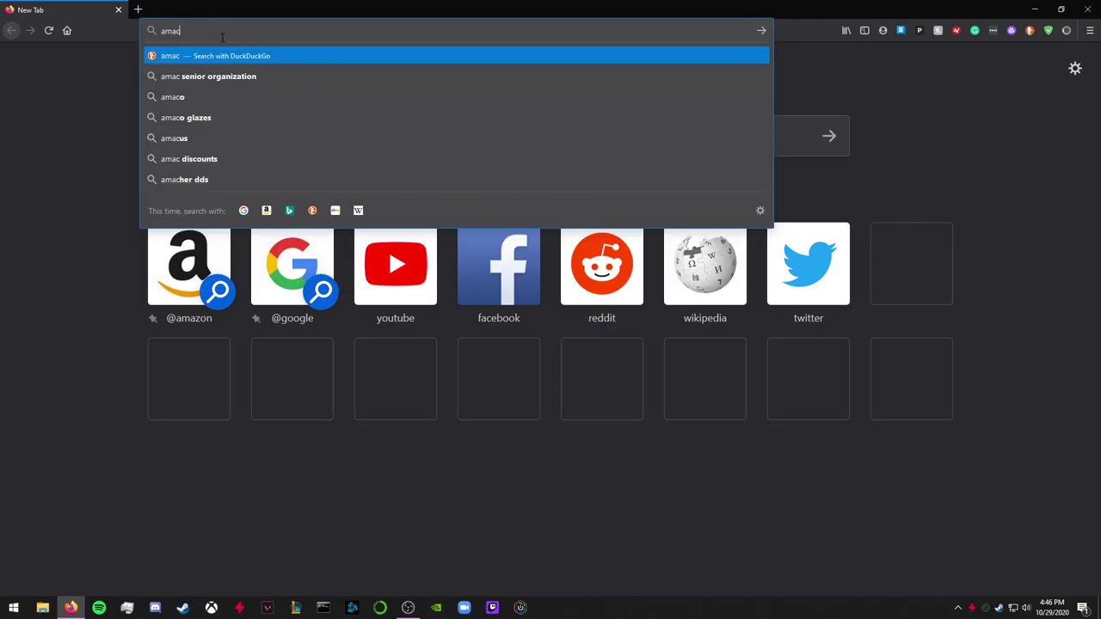
pyautogui.press('BackSpace')
pyautogui.press('BackSpace')
pyautogui.press('BackSpace')
pyautogui.press('BackSpace')
pyautogui.write('naconda')
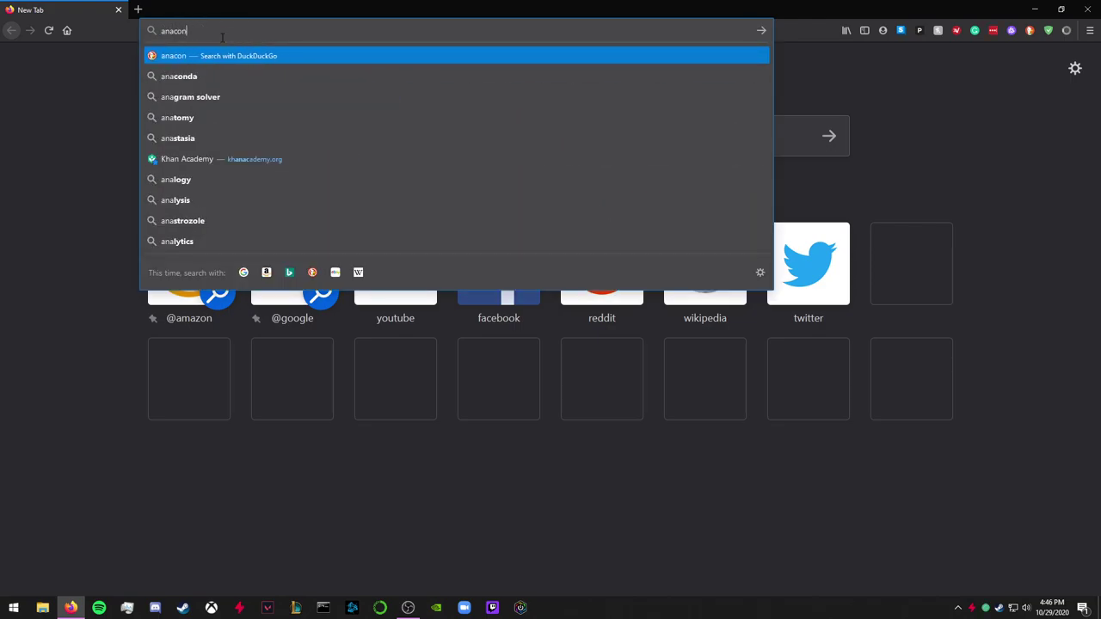
pyautogui.press('Return')
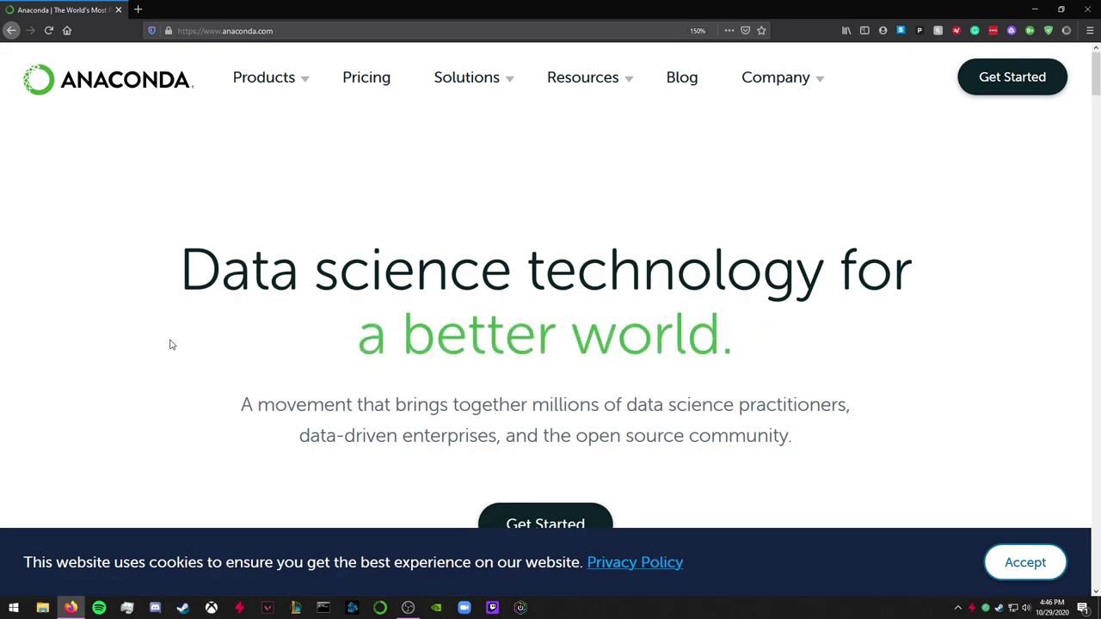
# - Open the Individual Edition product page, accept its cookies, and go to the Anaconda Installers section
pyautogui.scroll(-2, 698, 170)
pyautogui.scroll(2, 415, 121)
pyautogui.moveTo(246, 66)
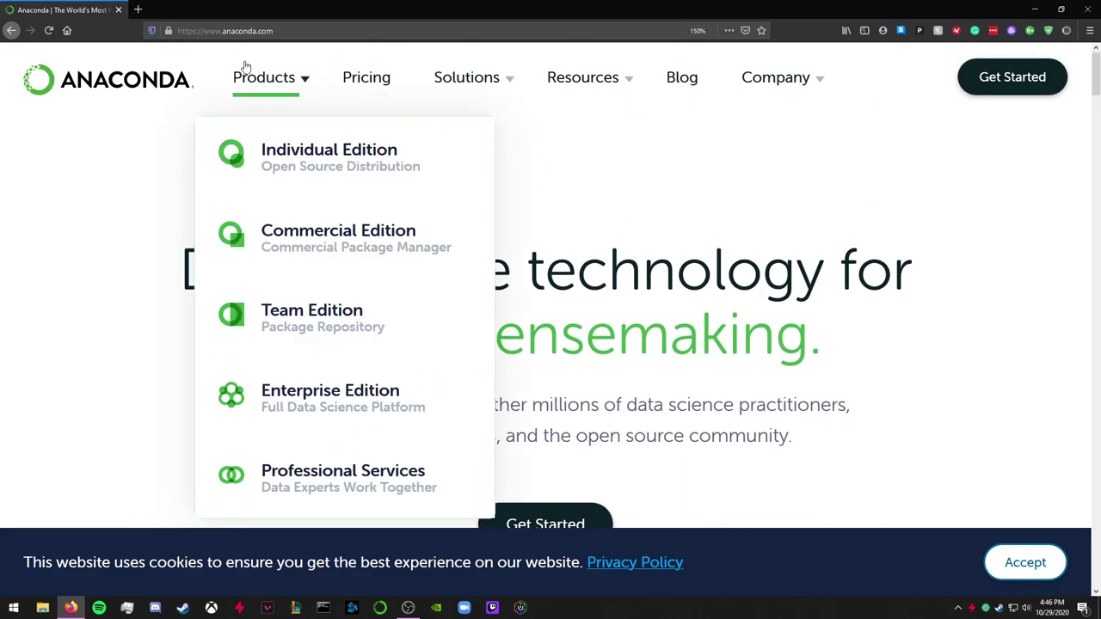
pyautogui.click(294, 168)
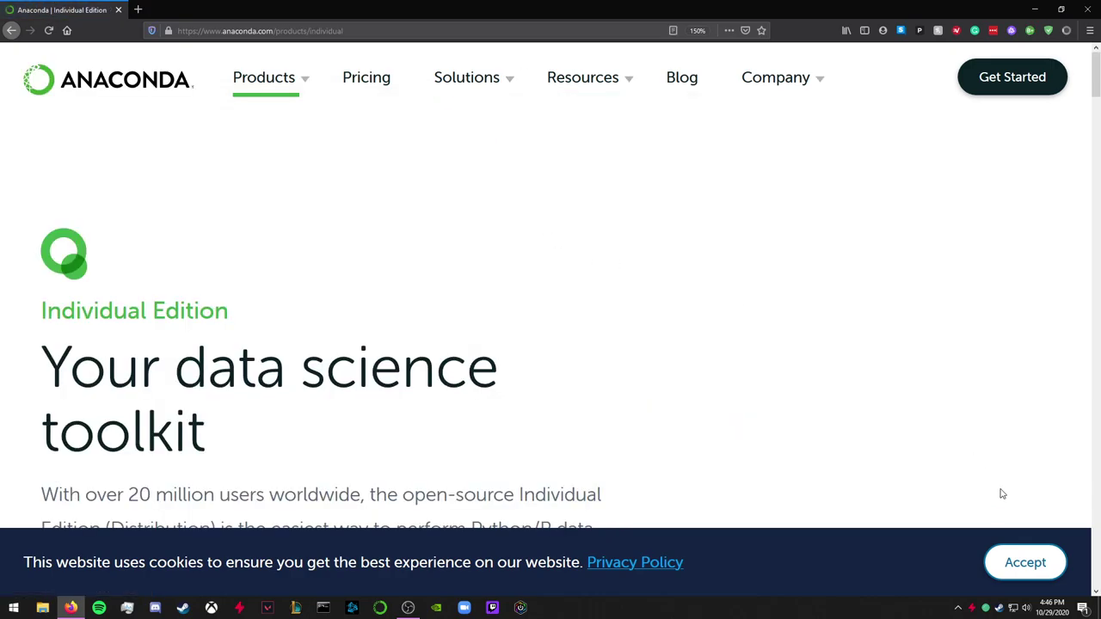
pyautogui.click(1023, 562)
pyautogui.scroll(-5, 445, 229)
pyautogui.click(89, 248)
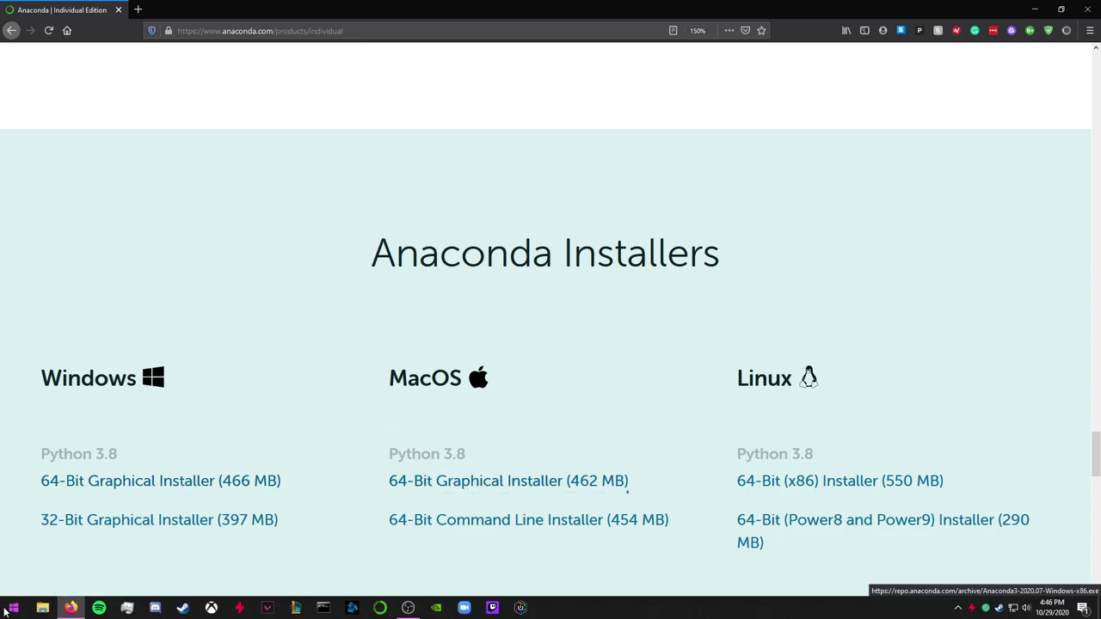
# - Run Anaconda3-2020.07-Windows-x86_64.exe from the Downloads folder, then close File Explorer and minimize the browser
pyautogui.click(43, 608)
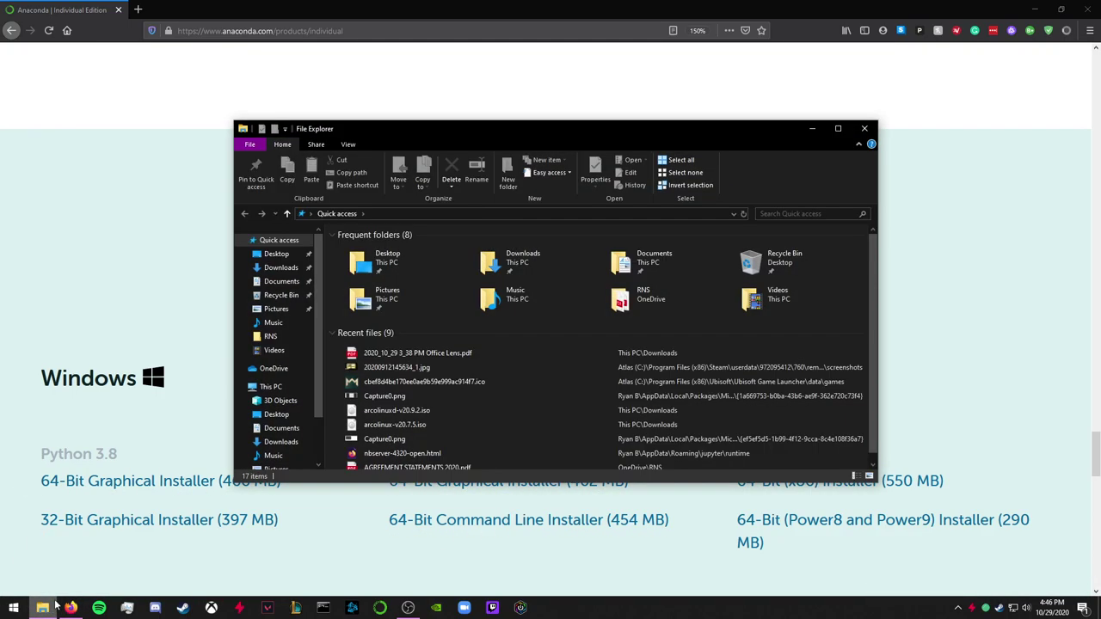
pyautogui.click(287, 442)
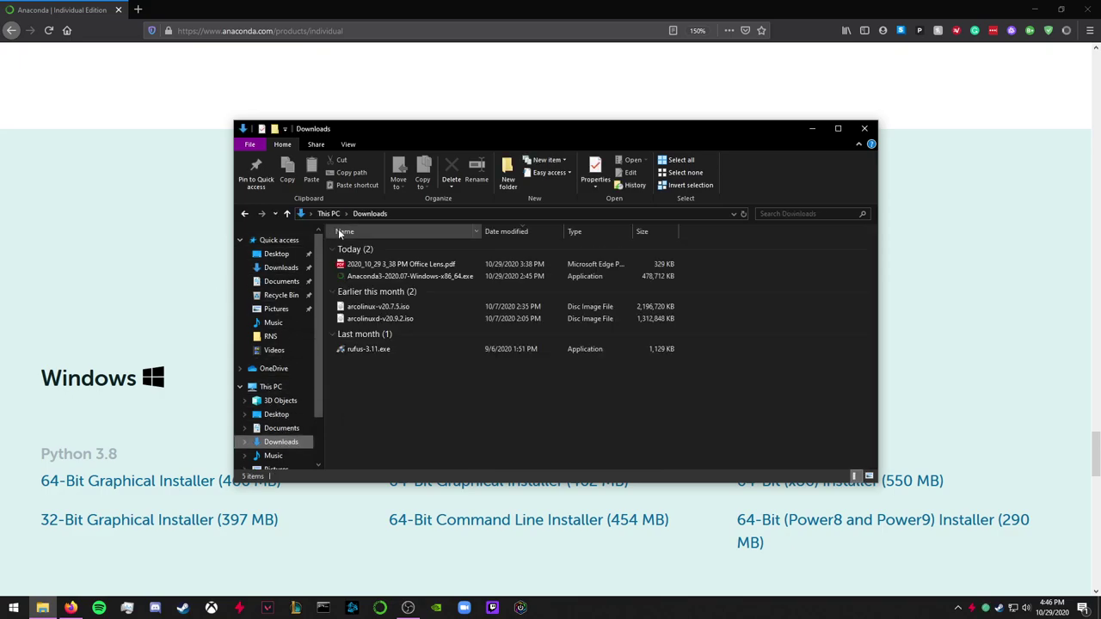
pyautogui.doubleClick(375, 276)
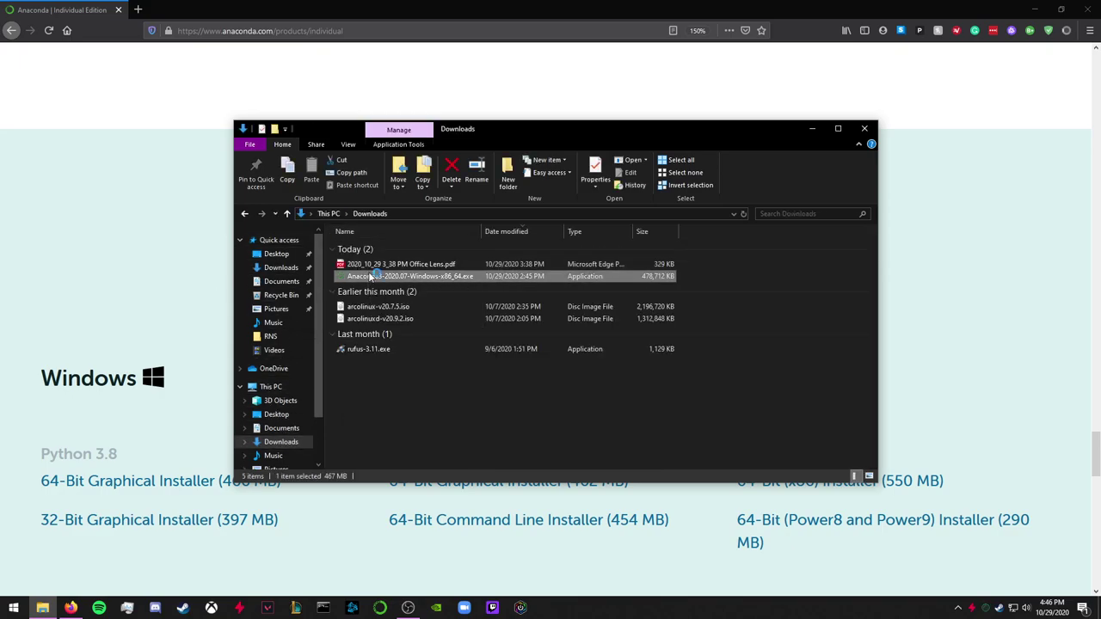
pyautogui.click(864, 130)
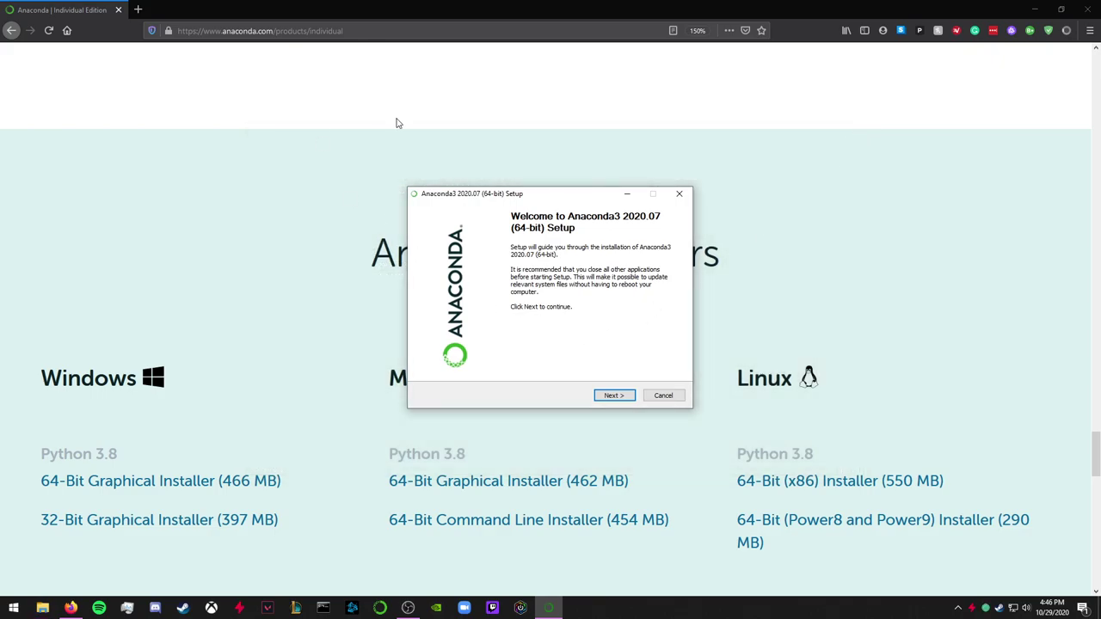
pyautogui.click(1034, 10)
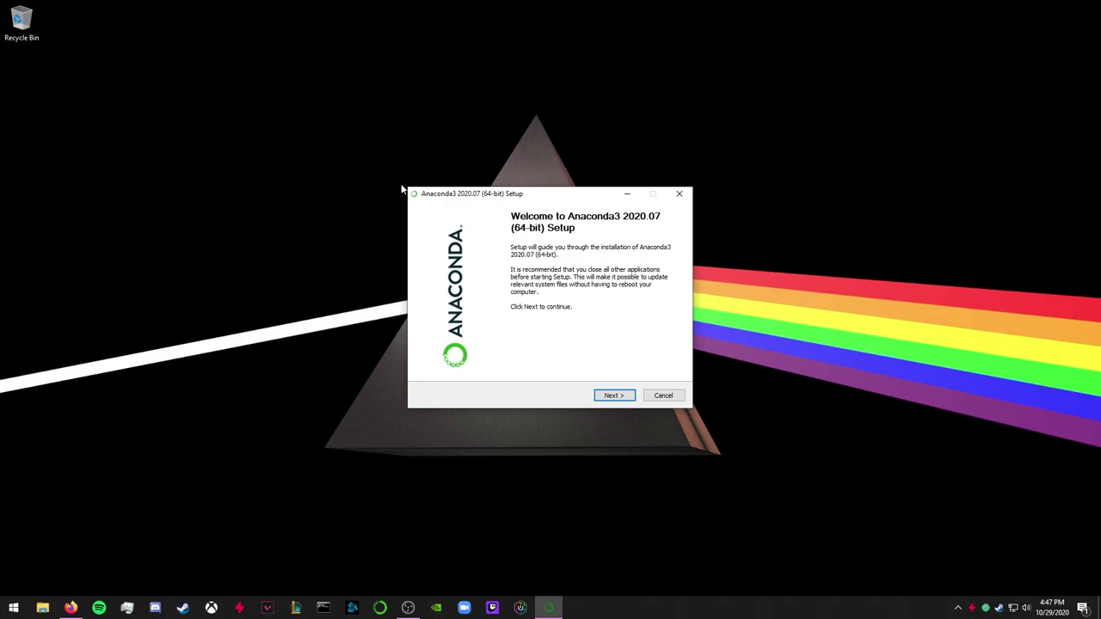
# - Try to install Anaconda3 for All Users in C:\ProgramData\Anaconda3, and quit the setup
pyautogui.click(607, 397)
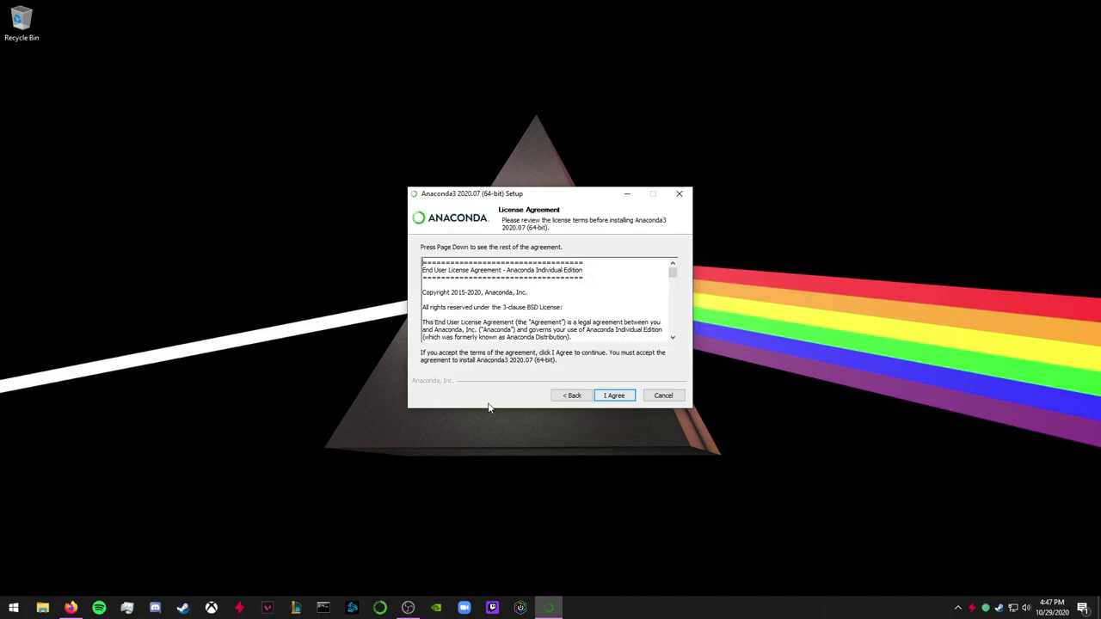
pyautogui.click(615, 396)
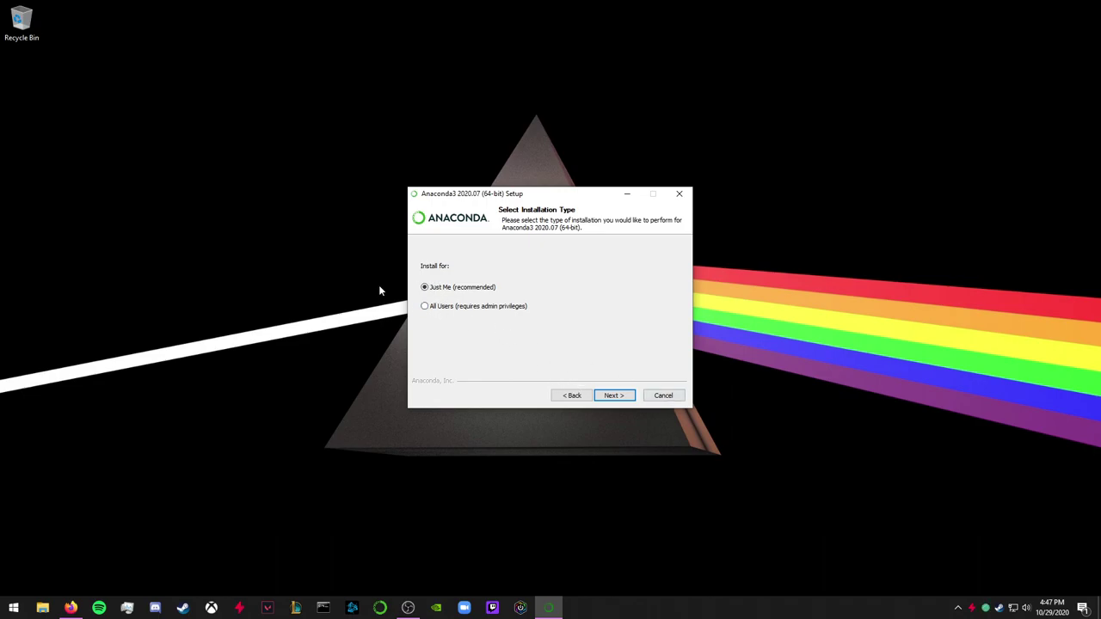
pyautogui.click(434, 310)
pyautogui.click(616, 396)
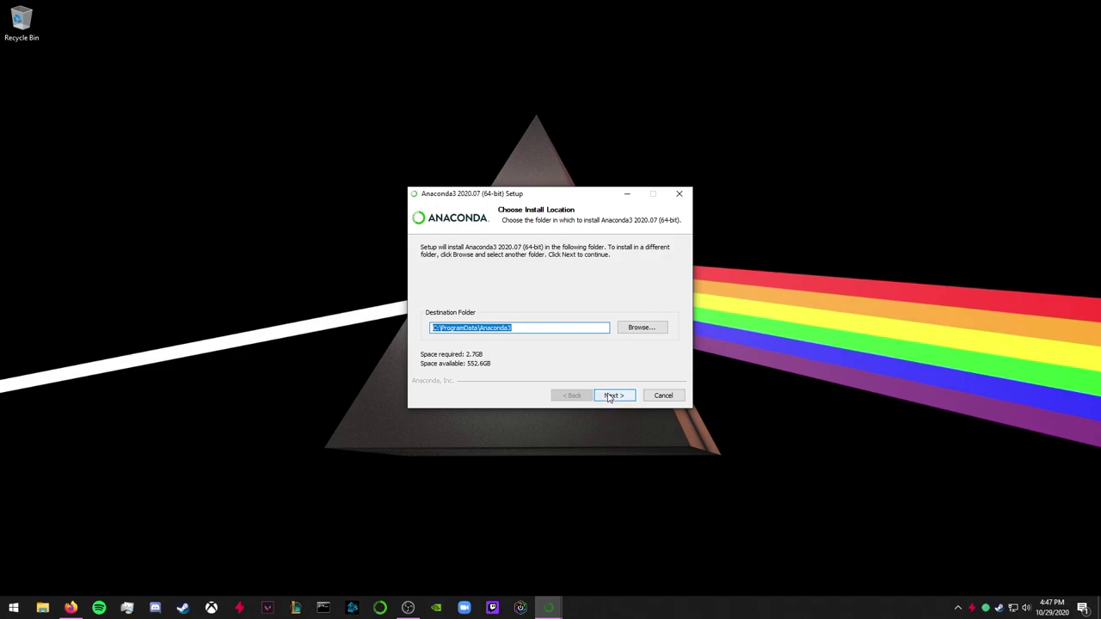
pyautogui.click(607, 396)
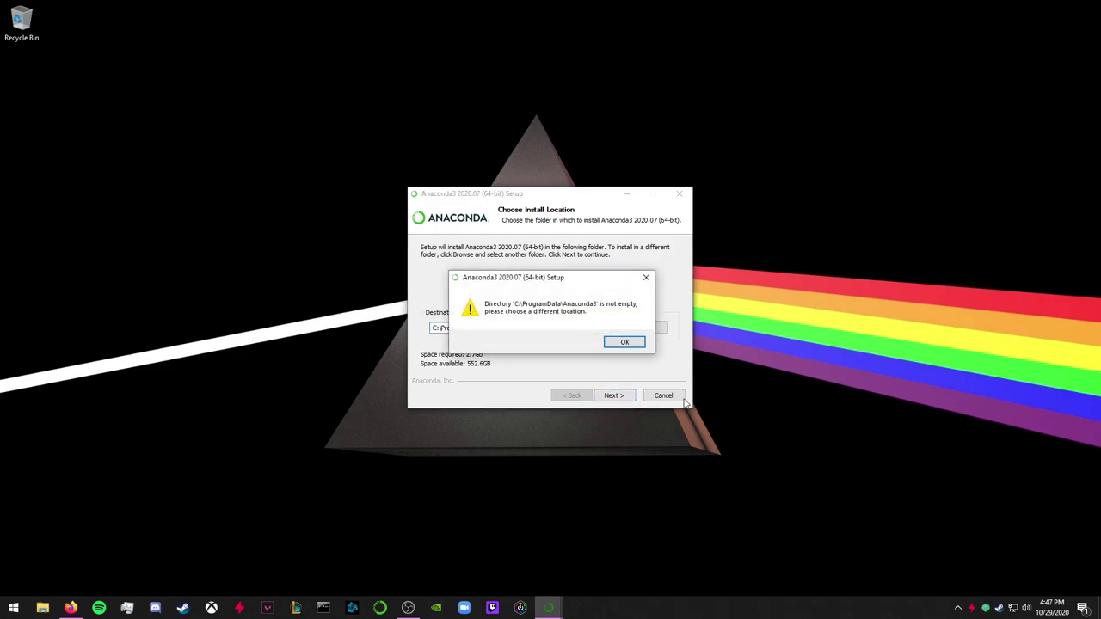
pyautogui.click(625, 342)
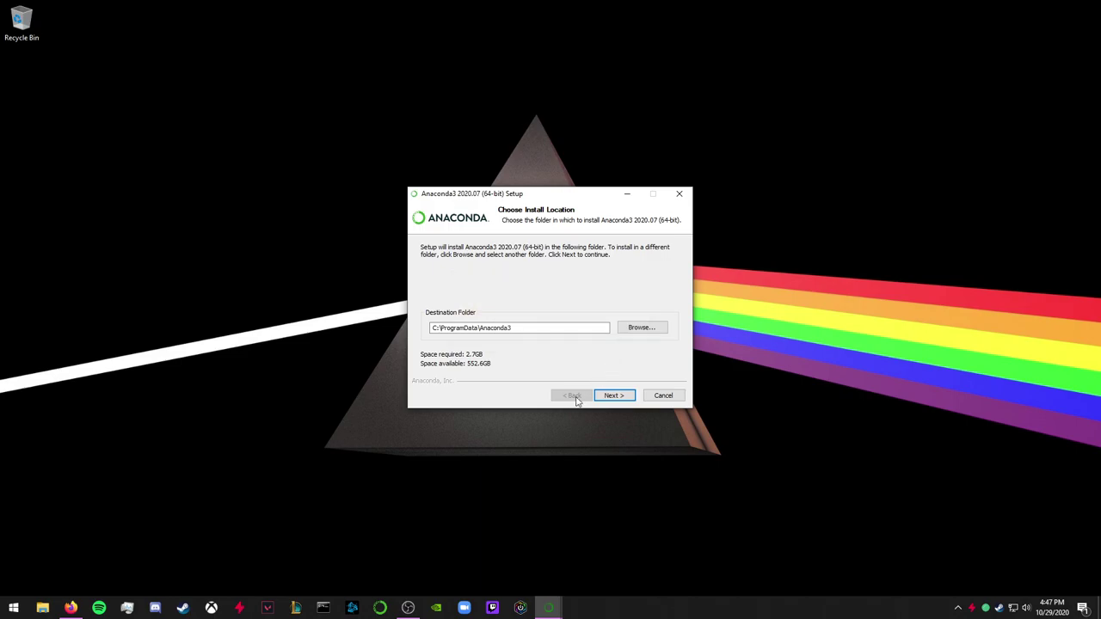
pyautogui.click(661, 395)
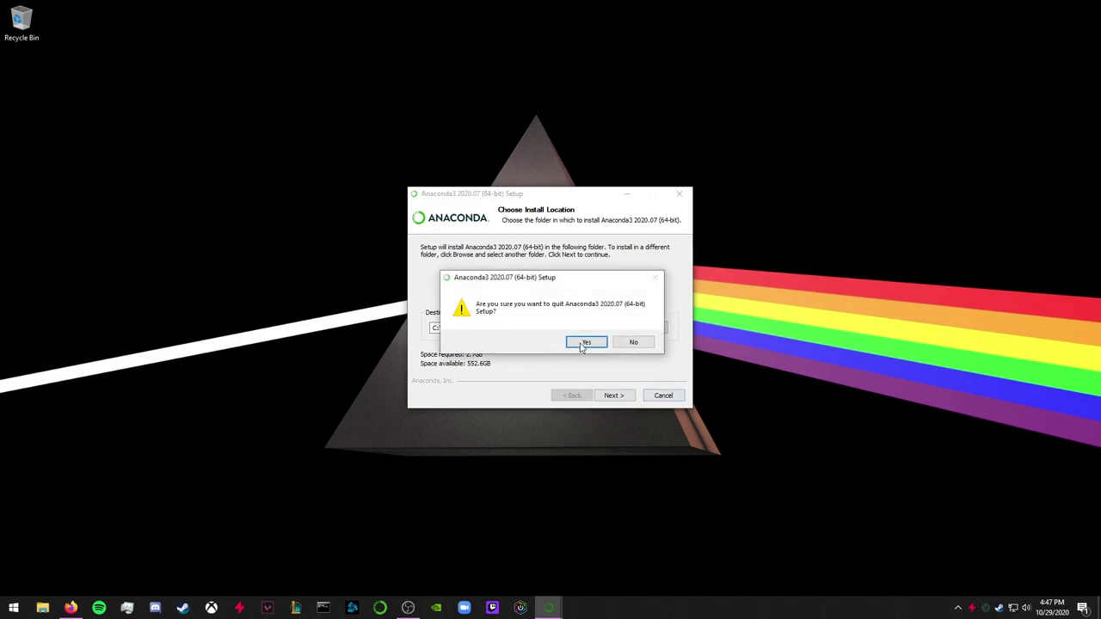
pyautogui.click(578, 345)
# - Restart the Anaconda3-2020.07-Windows-x86_64.exe installer from the Downloads folder and close File Explorer
pyautogui.click(42, 607)
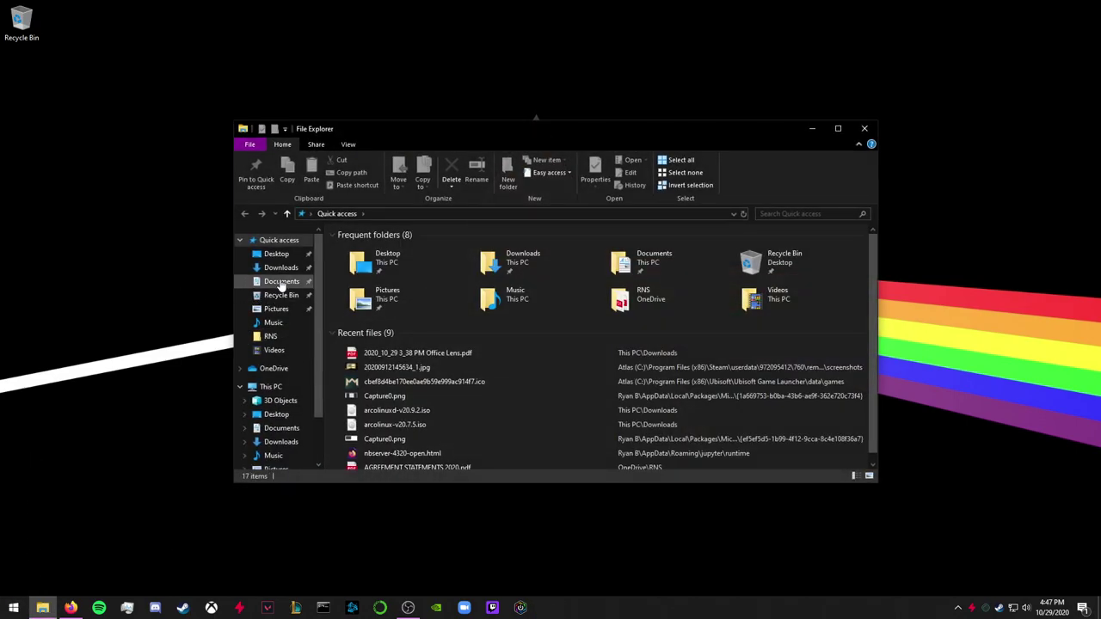
pyautogui.click(280, 267)
pyautogui.doubleClick(383, 276)
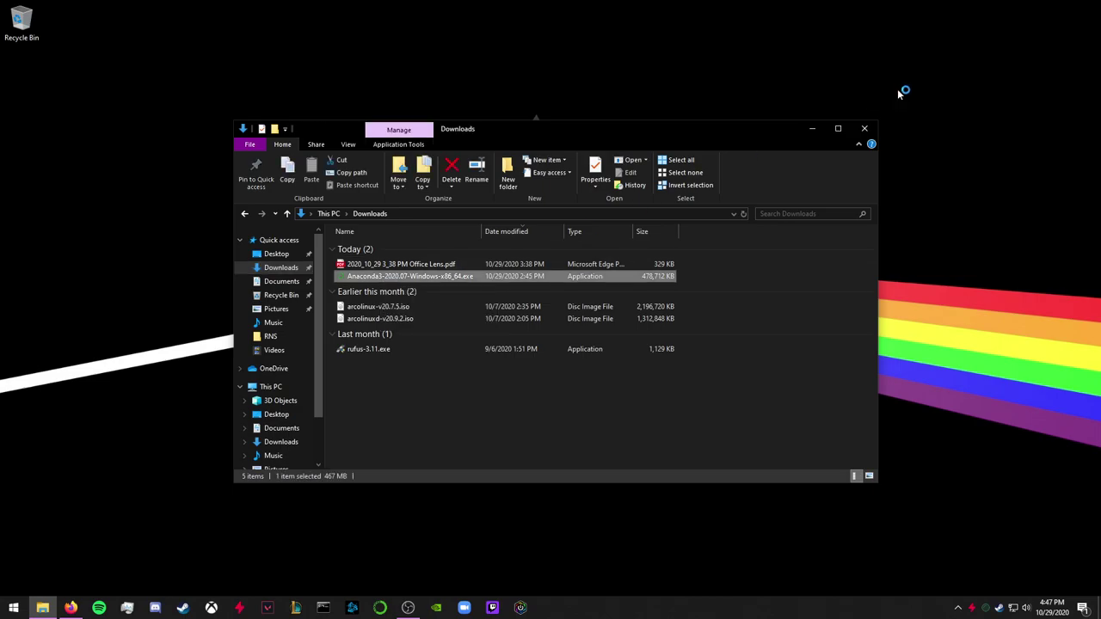
pyautogui.click(864, 129)
# - Agree to the license and set up the installation for Just Me in the default destination folder
pyautogui.click(614, 395)
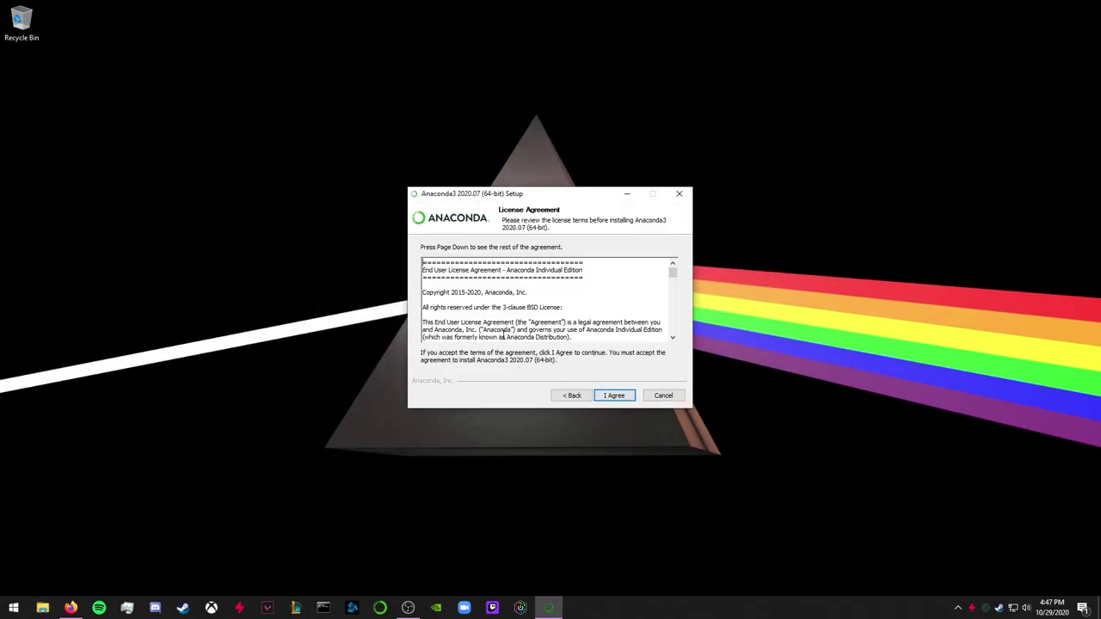
pyautogui.click(614, 395)
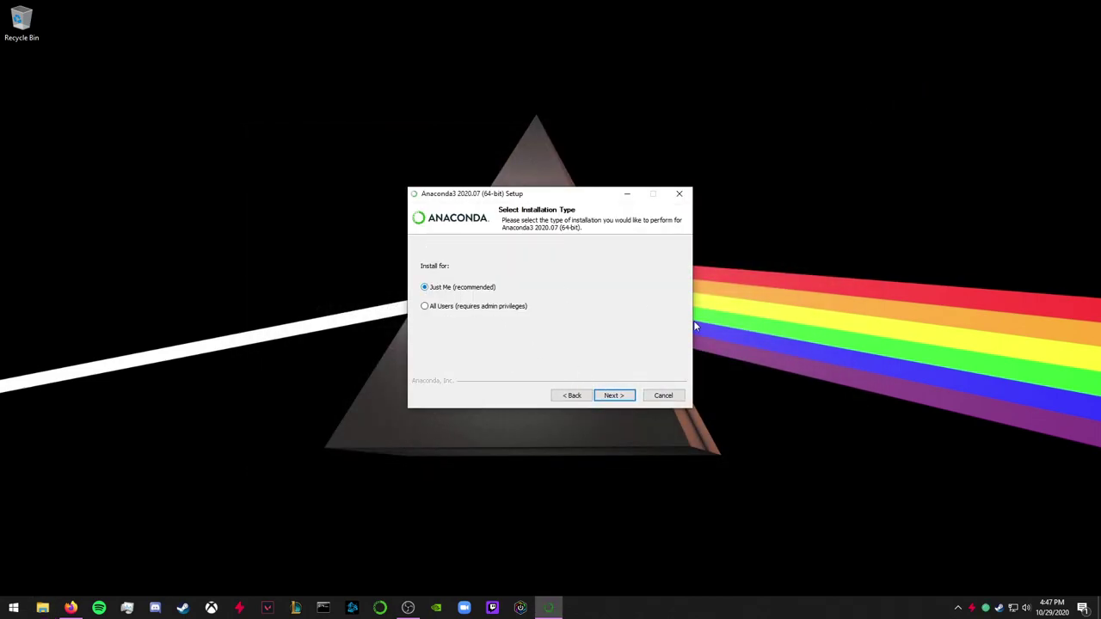
pyautogui.click(612, 396)
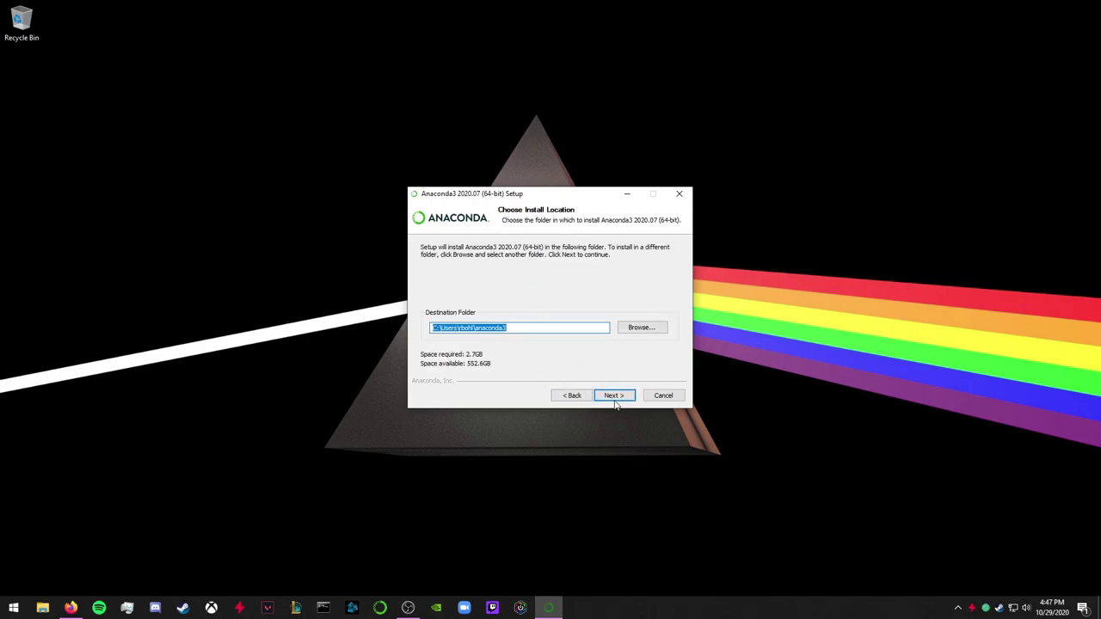
pyautogui.click(612, 395)
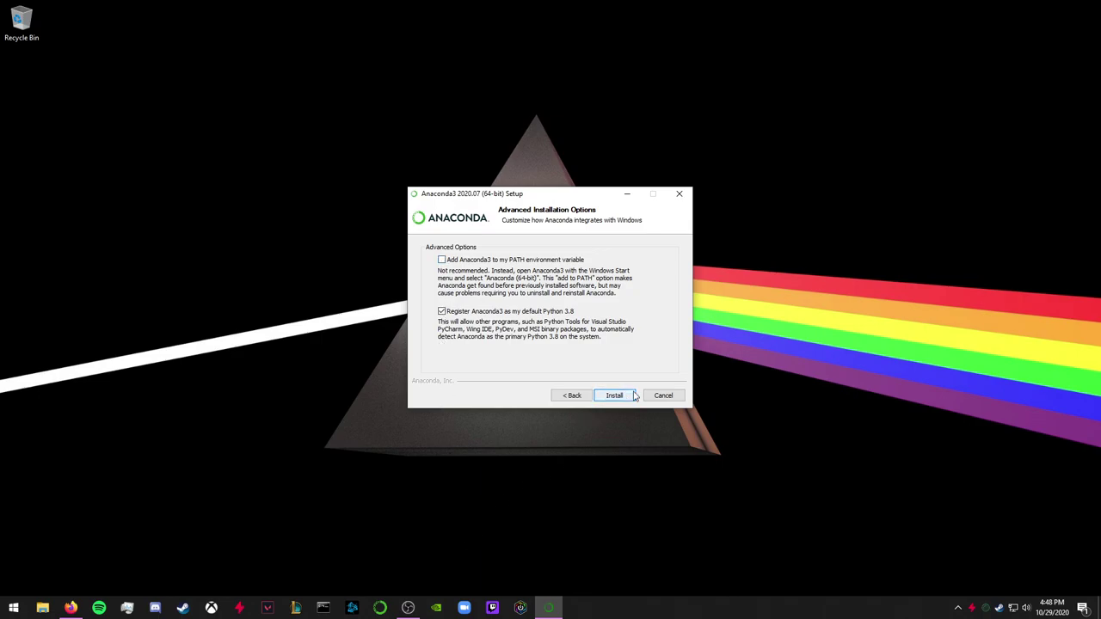
# - Enable adding Anaconda3 to the PATH environment variable and run the installation with its details shown
pyautogui.click(441, 259)
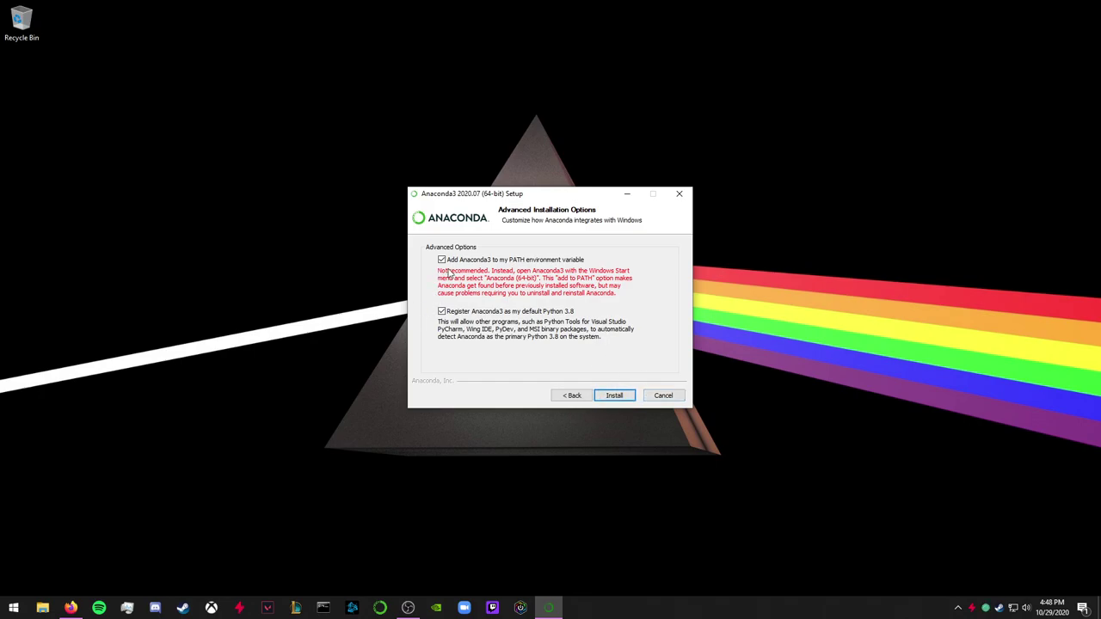
pyautogui.click(621, 397)
pyautogui.click(446, 273)
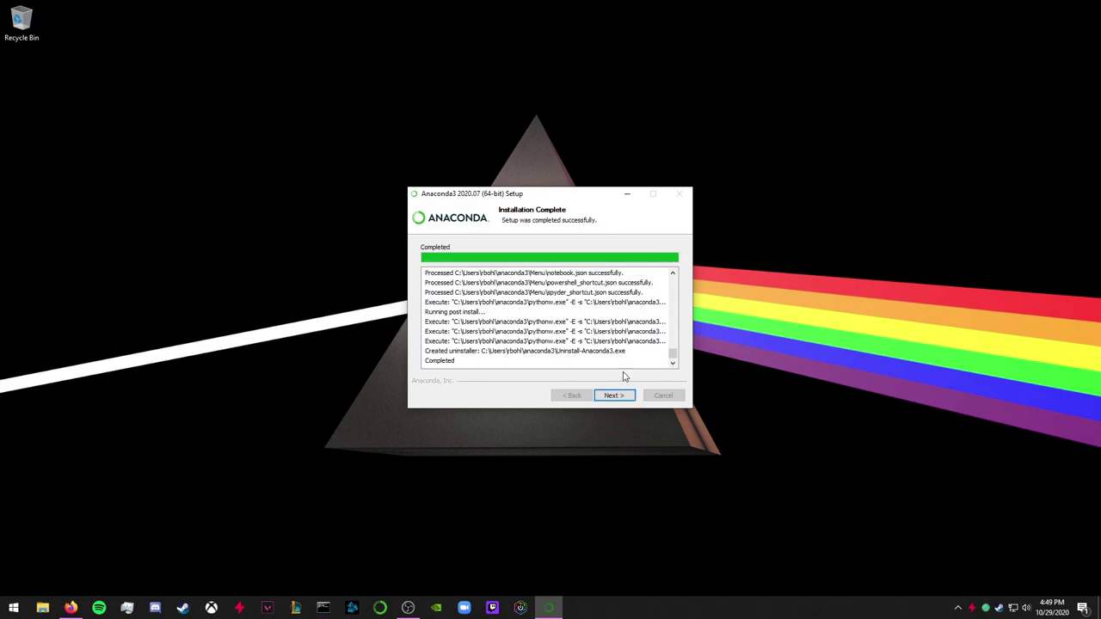
# - Finish the setup with both Anaconda Individual Edition Tutorial and Learn More About Anaconda turned off
pyautogui.click(617, 398)
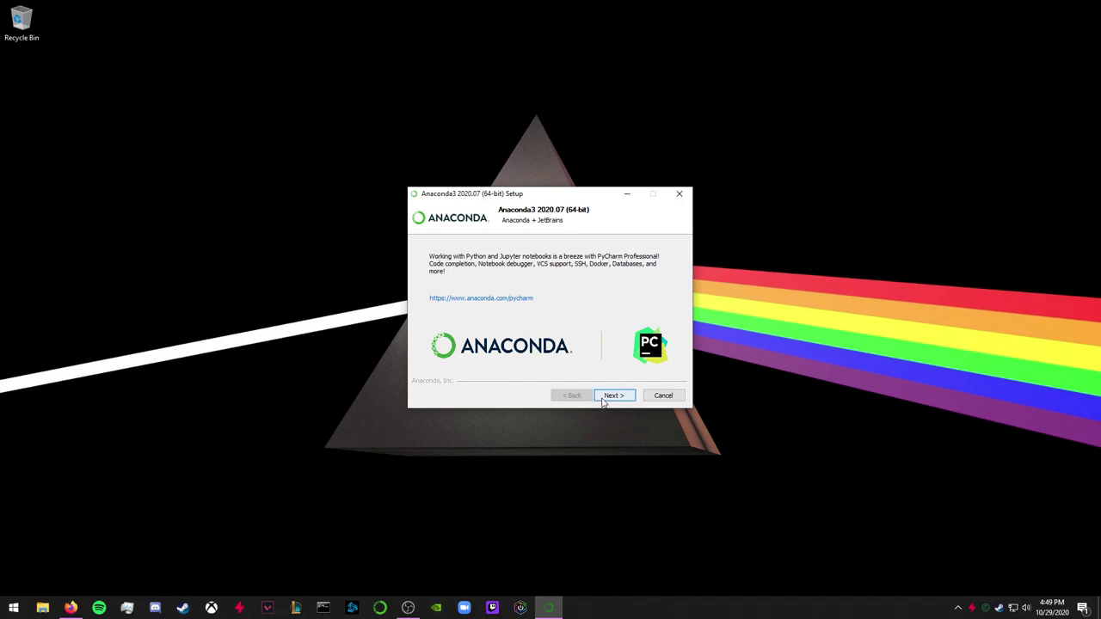
pyautogui.click(607, 397)
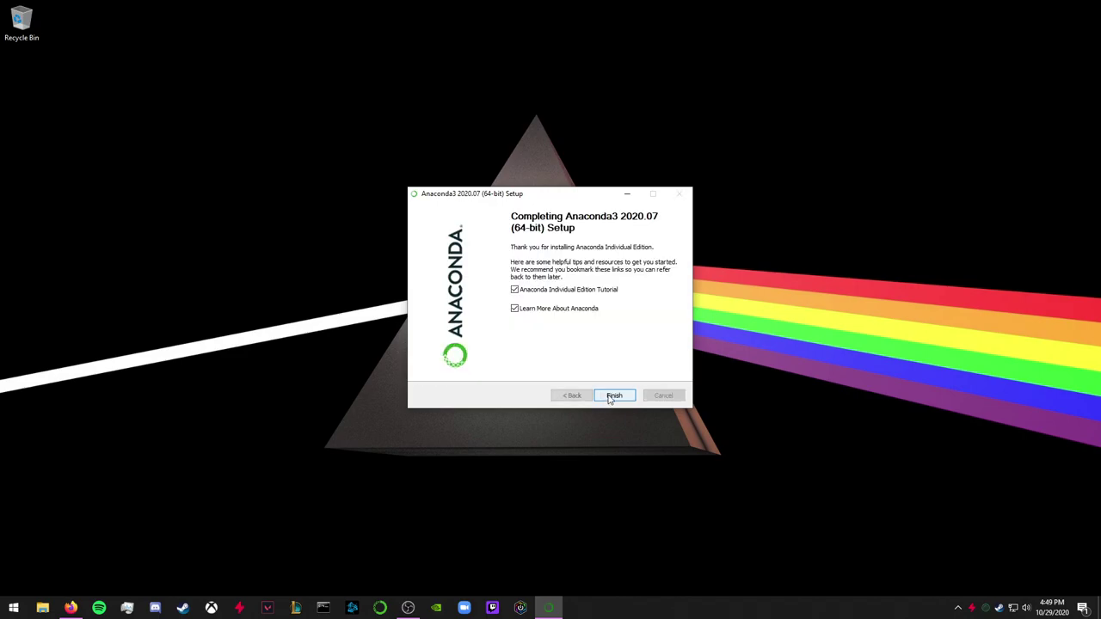
pyautogui.click(548, 309)
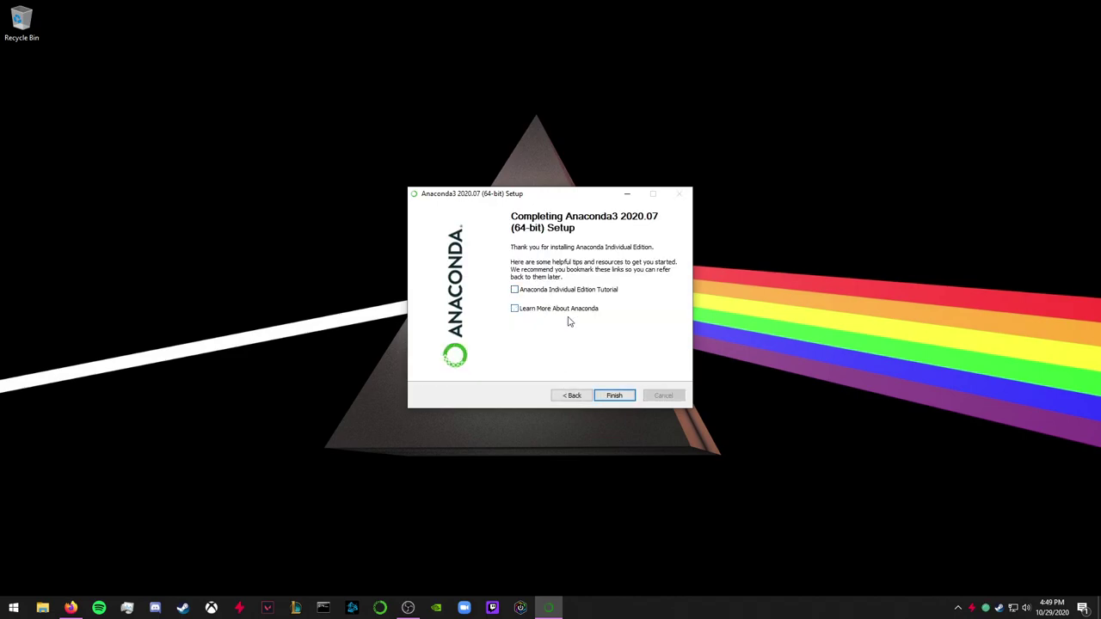
pyautogui.click(614, 397)
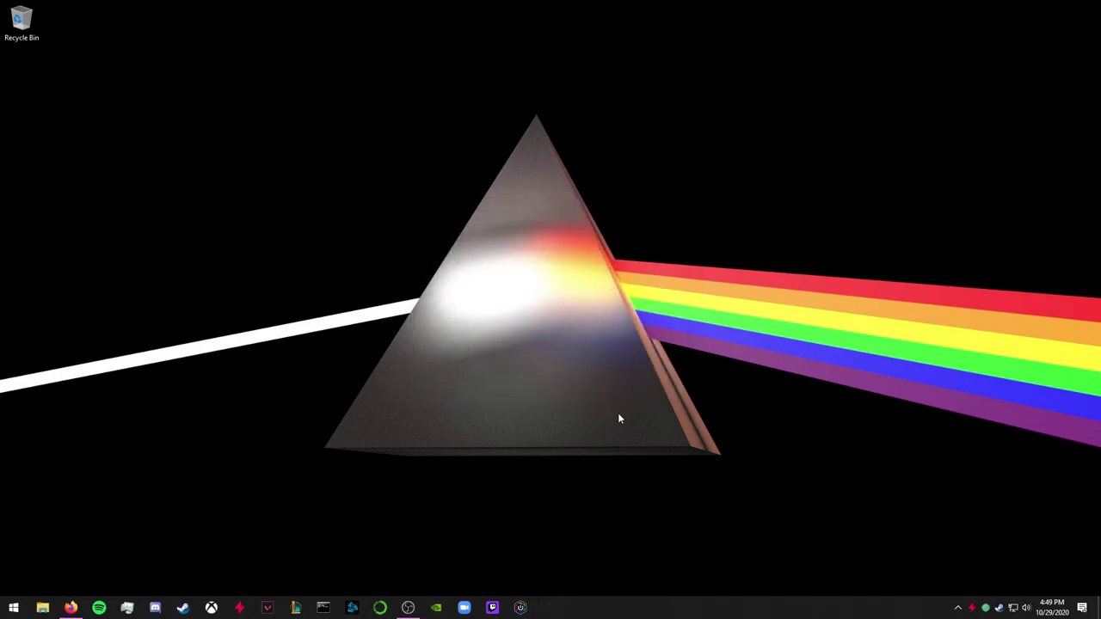
# - Open Anaconda Navigator, maximize its window, and launch Jupyter Notebook from the base (root) applications
pyautogui.click(374, 612)
pyautogui.click(548, 608)
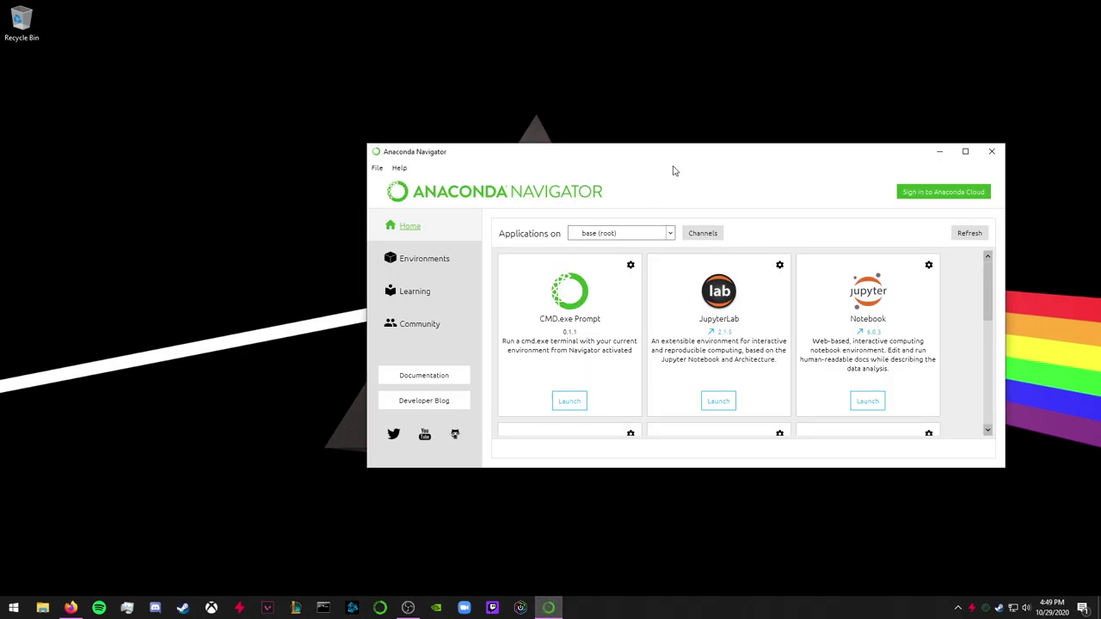
pyautogui.moveTo(887, 156); pyautogui.dragTo(765, 0)
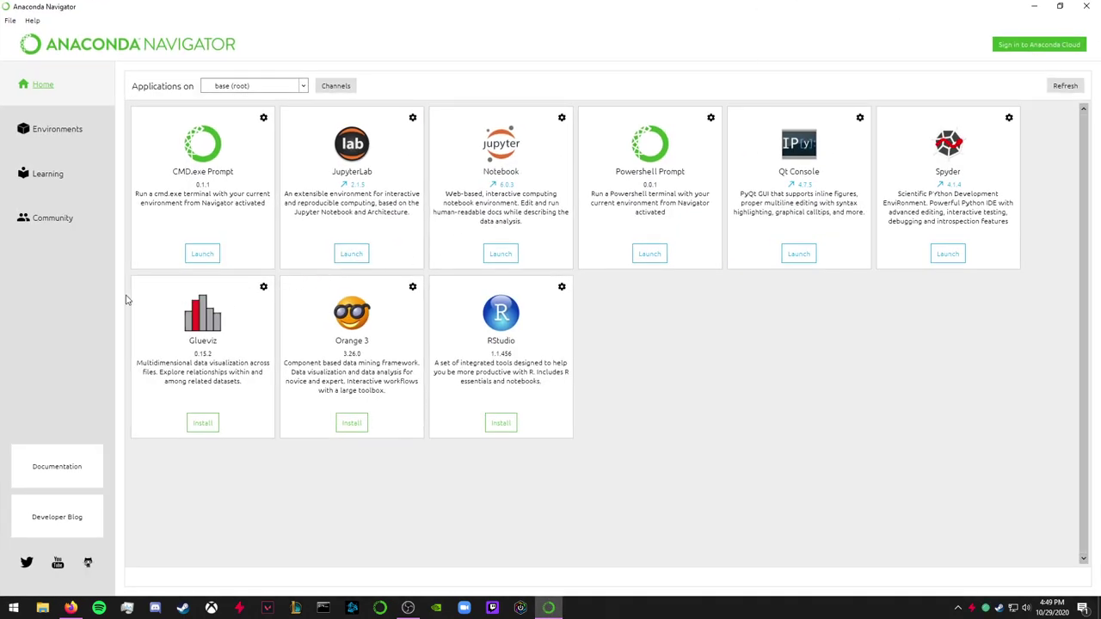
pyautogui.click(498, 256)
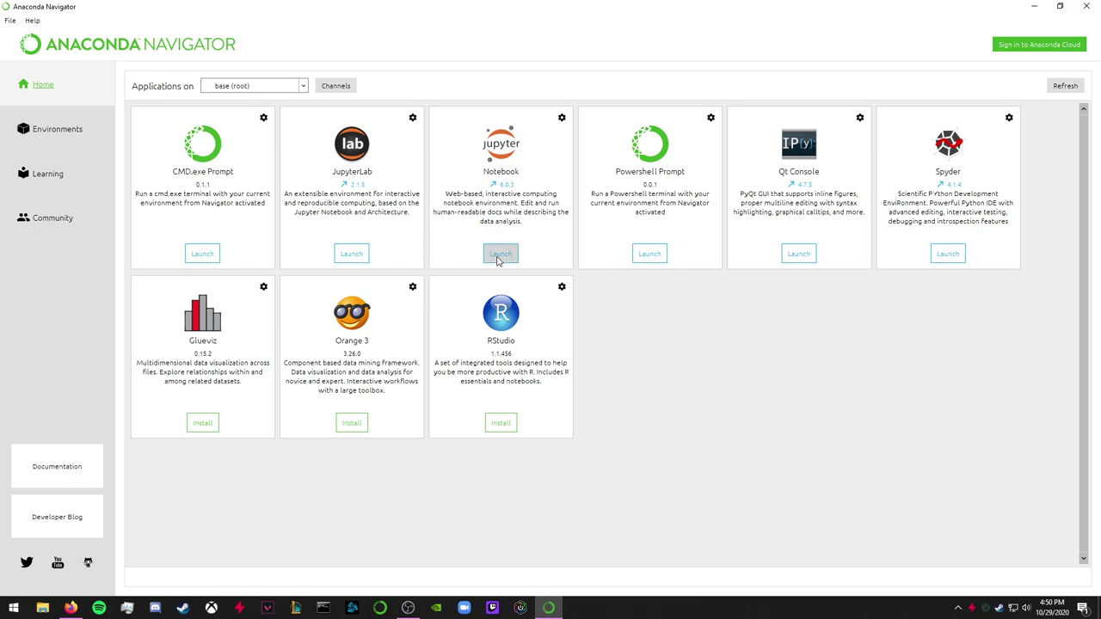